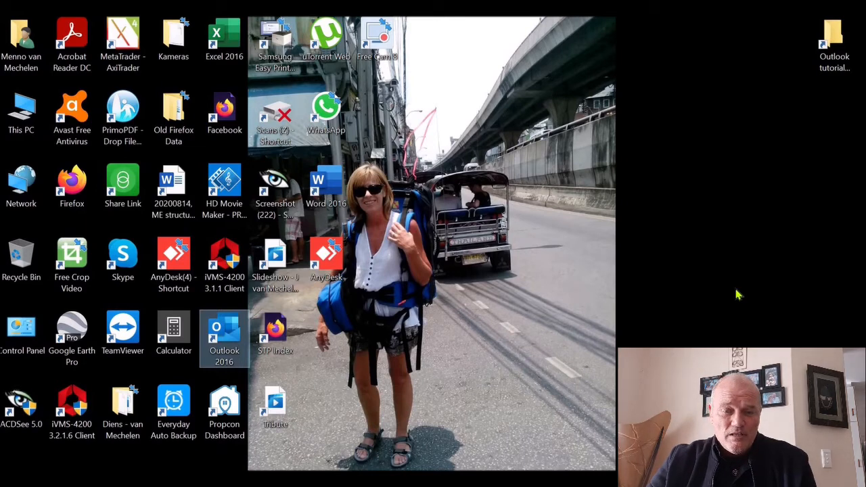
Open Outlook in a maximized window and display the Buyers-Active contacts folder.
{"action": "double_click", "coordinate": [237, 343]}
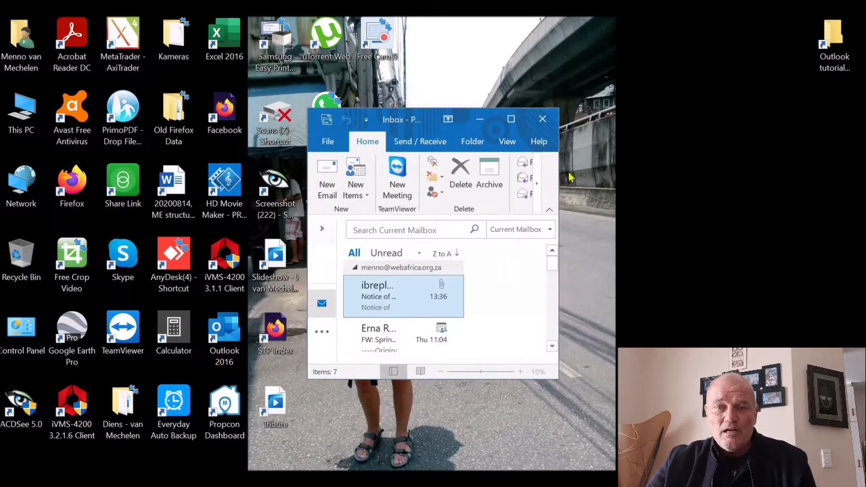
{"action": "left_click", "coordinate": [511, 119]}
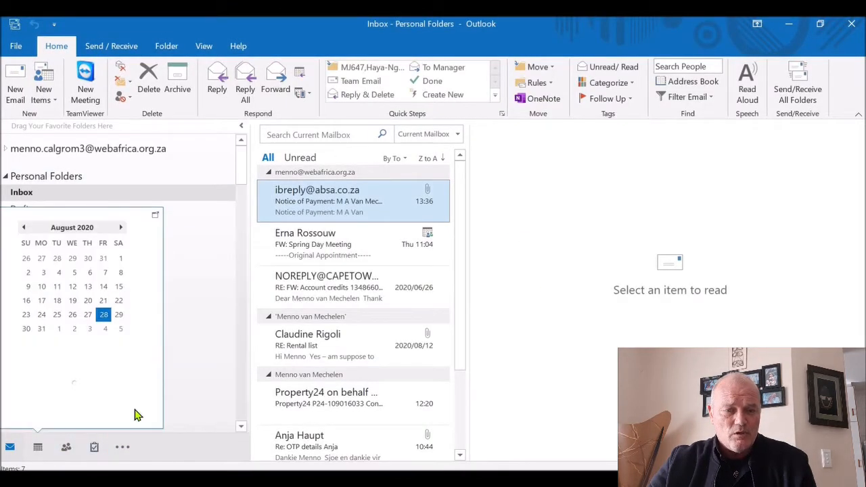
{"action": "mouse_move", "coordinate": [67, 450]}
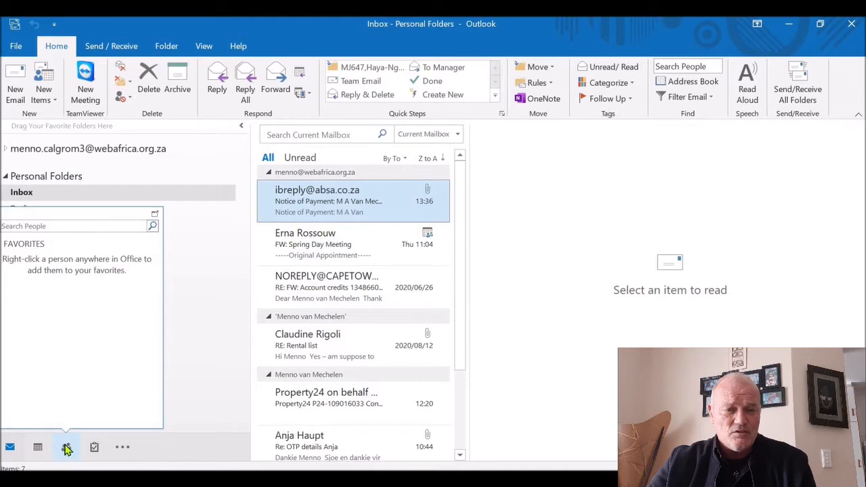
{"action": "left_click", "coordinate": [67, 450]}
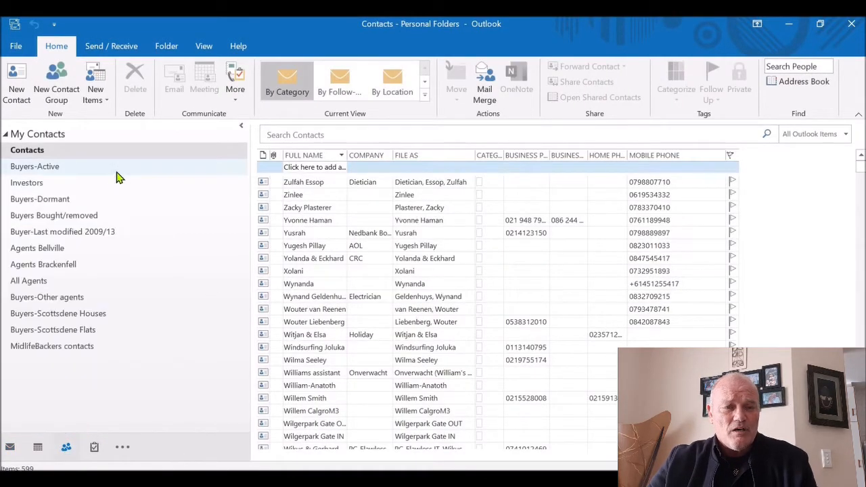
{"action": "left_click", "coordinate": [26, 169]}
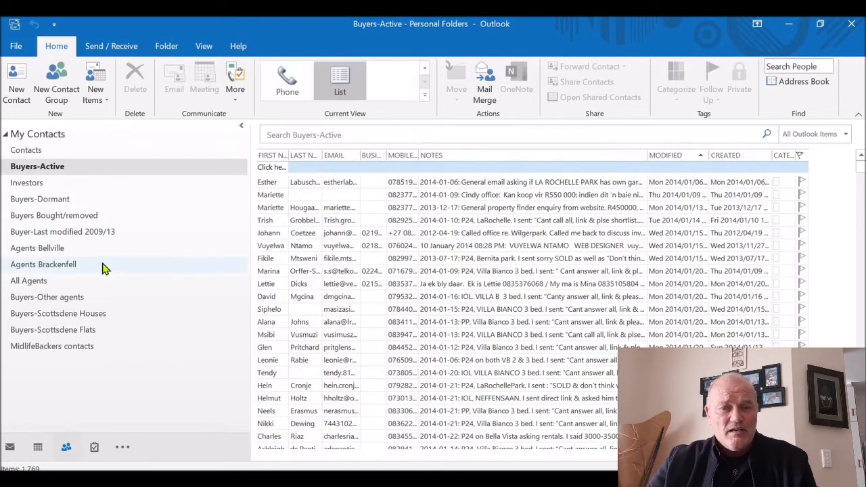
{"action": "left_click", "coordinate": [32, 170]}
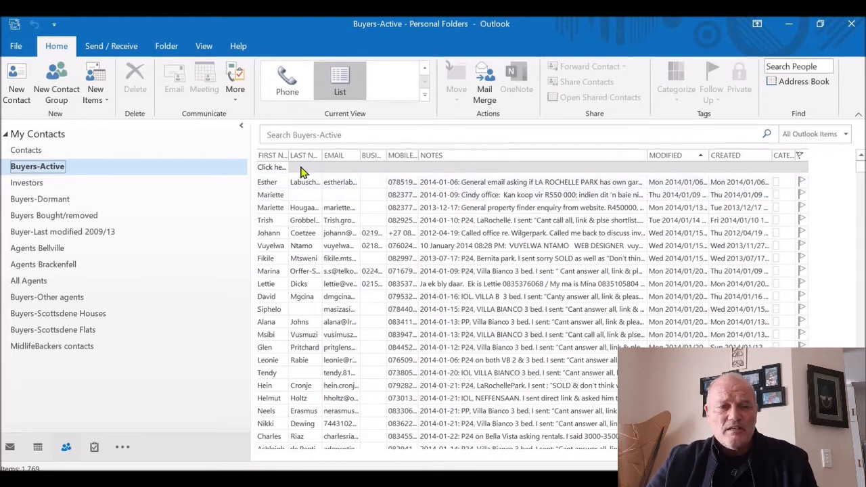
Start an export to a Comma Separated Values file with Buyers-Active as the source folder.
{"action": "left_click", "coordinate": [16, 46]}
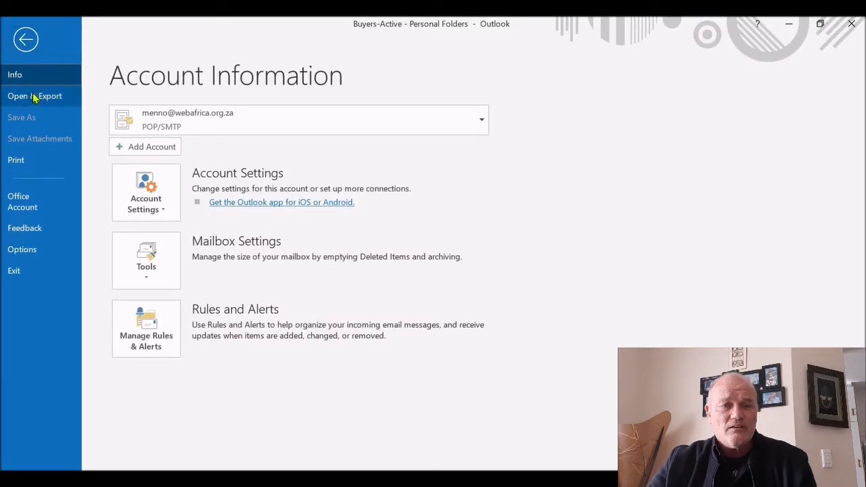
{"action": "left_click", "coordinate": [34, 98]}
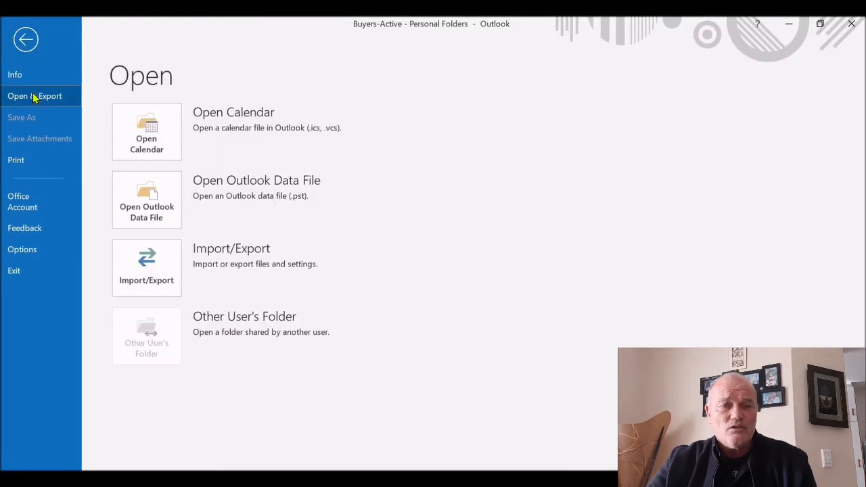
{"action": "left_click", "coordinate": [155, 272]}
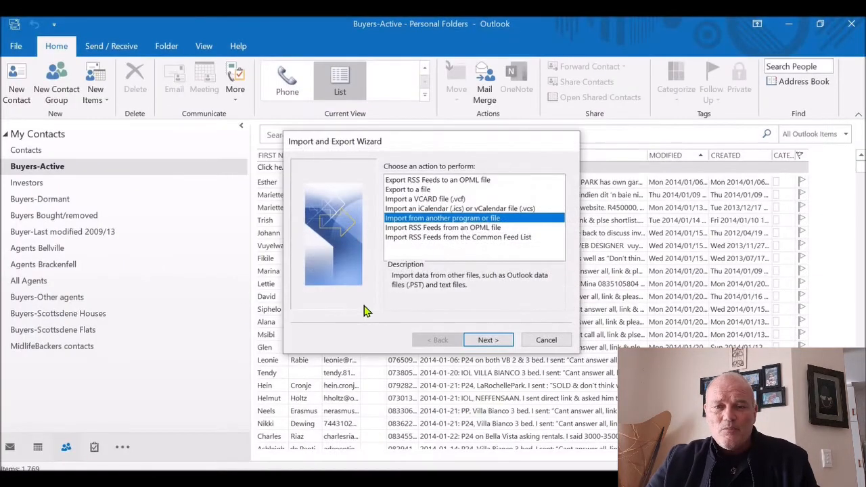
{"action": "left_click", "coordinate": [403, 192]}
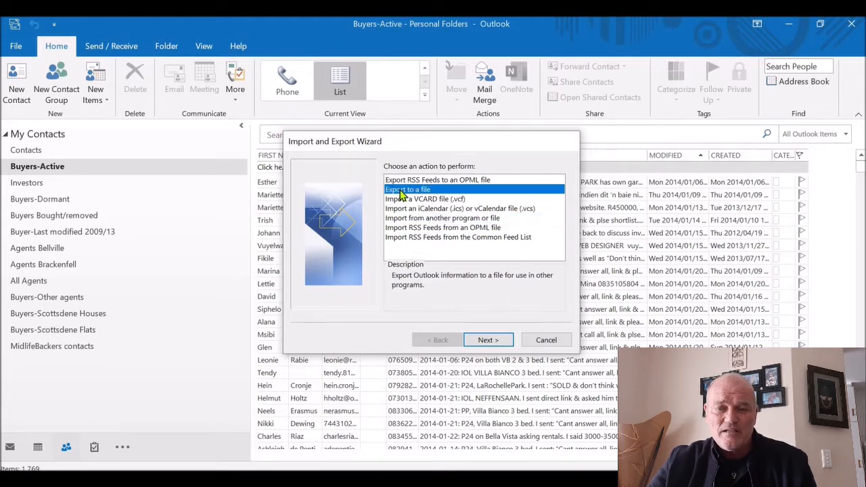
{"action": "left_click", "coordinate": [485, 343]}
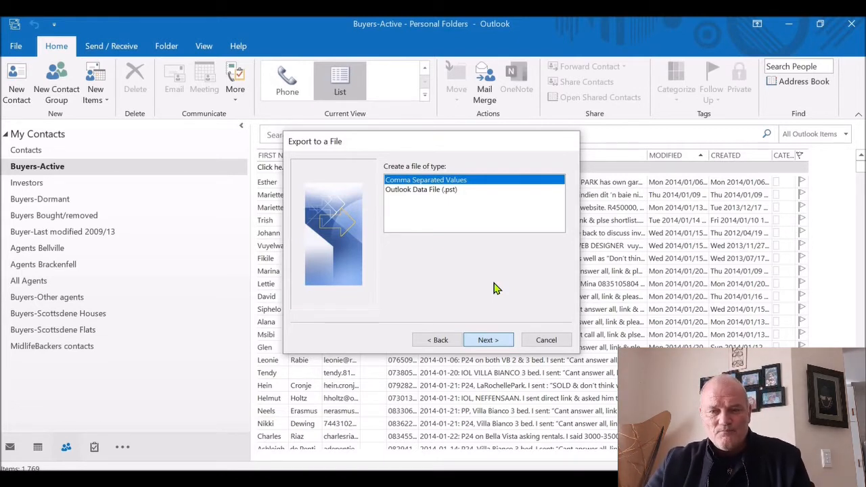
{"action": "left_click", "coordinate": [488, 341]}
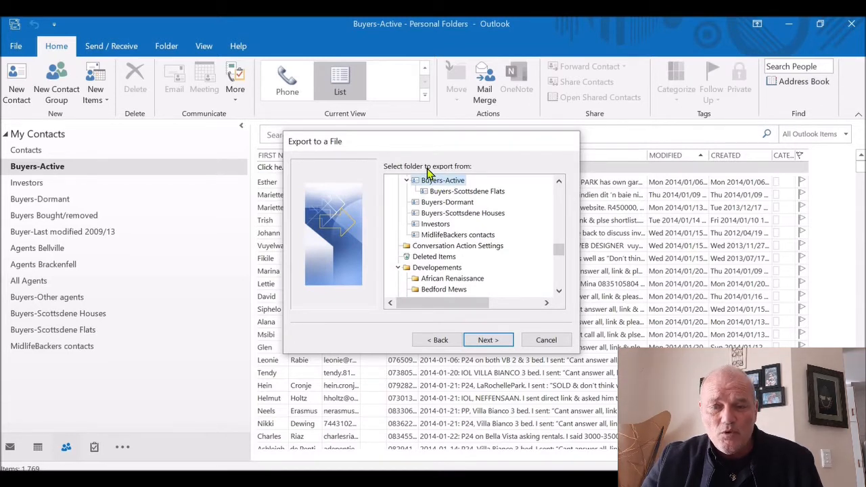
{"action": "left_click", "coordinate": [487, 341]}
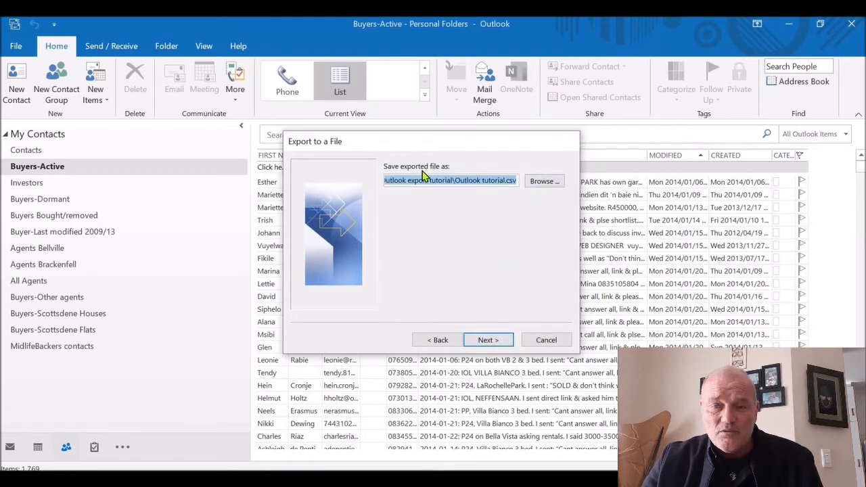
Save the export as Outlook tutorial in the Outlook export tutorial folder, replacing the existing CSV file.
{"action": "left_click", "coordinate": [543, 181]}
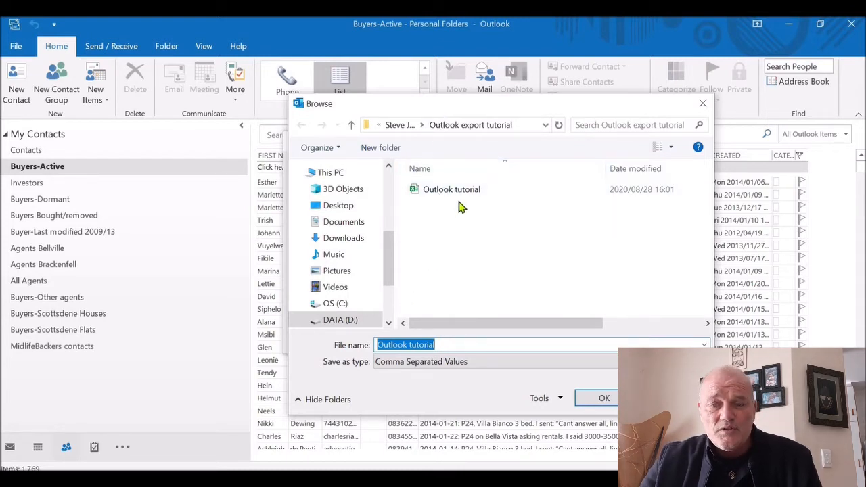
{"action": "left_click", "coordinate": [597, 405]}
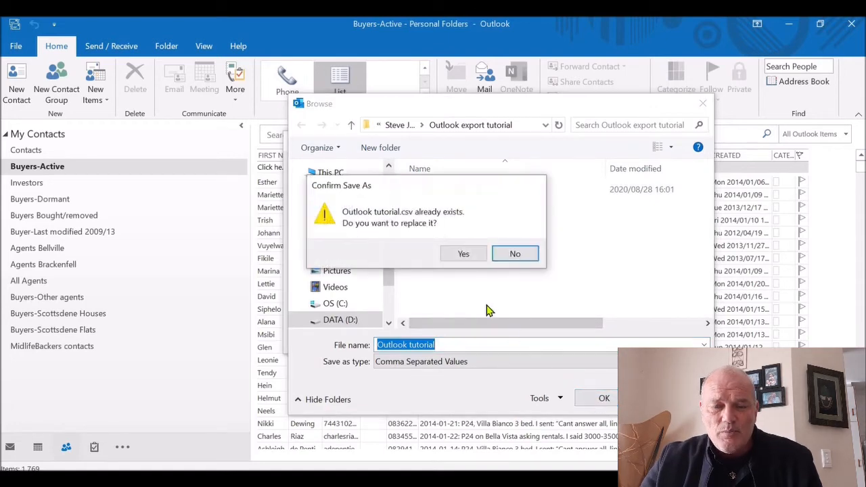
{"action": "left_click", "coordinate": [467, 256]}
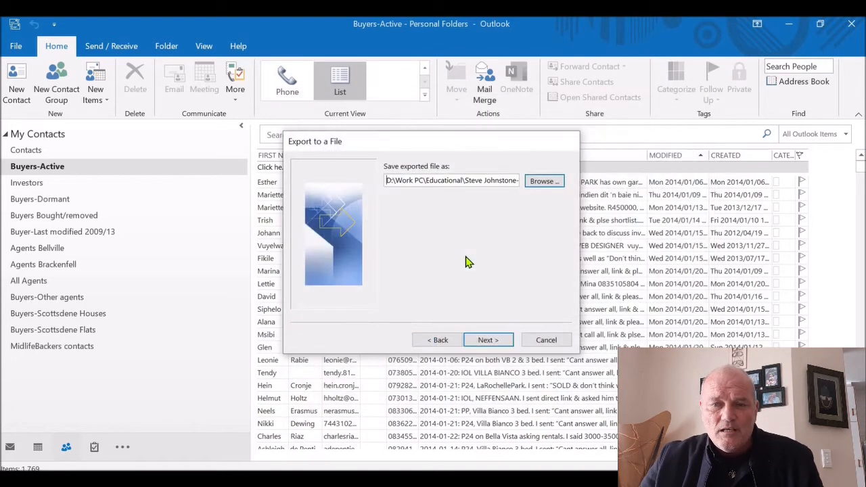
{"action": "left_click", "coordinate": [485, 343]}
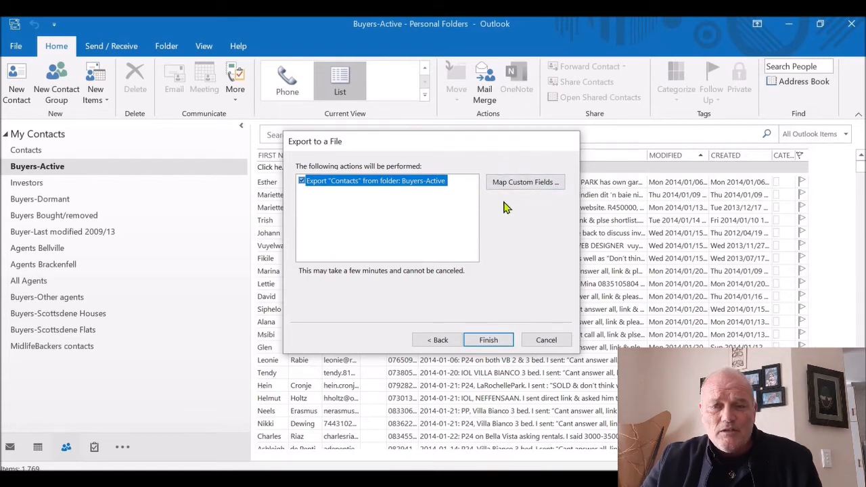
Clear the export's custom field map and map the First Name and Last Name fields.
{"action": "left_click", "coordinate": [511, 180]}
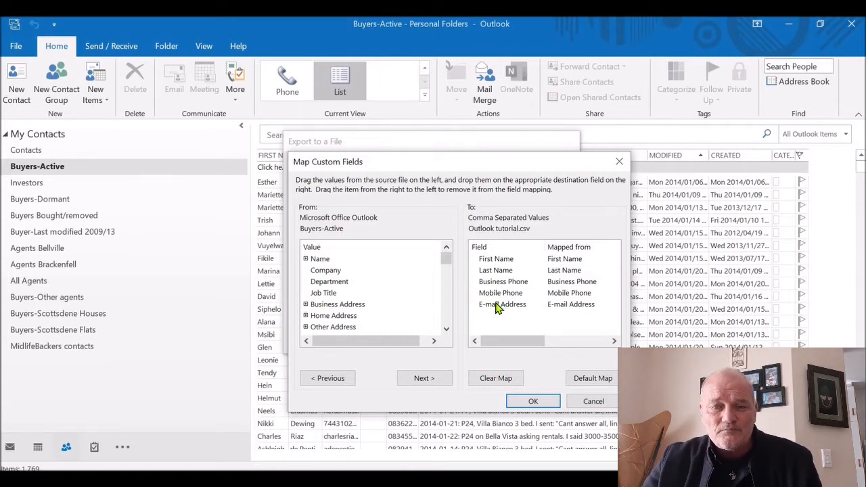
{"action": "left_click", "coordinate": [497, 380]}
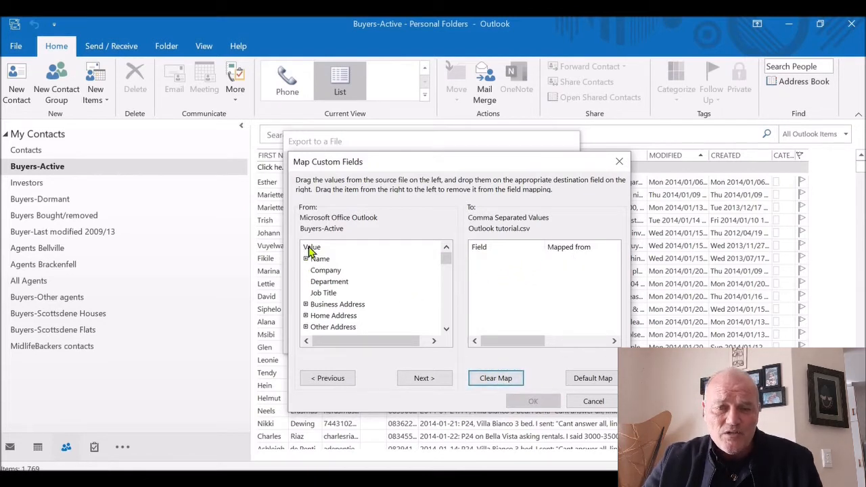
{"action": "mouse_move", "coordinate": [448, 261]}
{"action": "left_mouse_down"}
{"action": "mouse_move", "coordinate": [449, 284]}
{"action": "mouse_move", "coordinate": [449, 256]}
{"action": "left_mouse_up"}
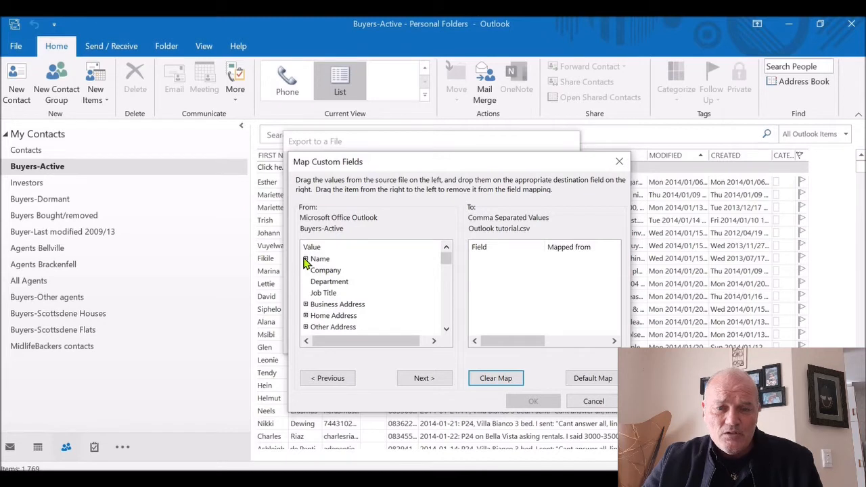
{"action": "left_click", "coordinate": [306, 259]}
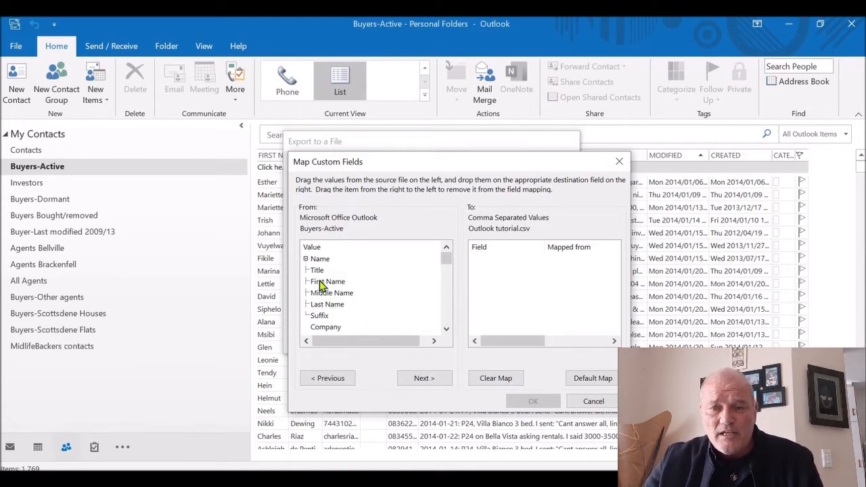
{"action": "left_click_drag", "start_coordinate": [328, 282], "coordinate": [522, 266]}
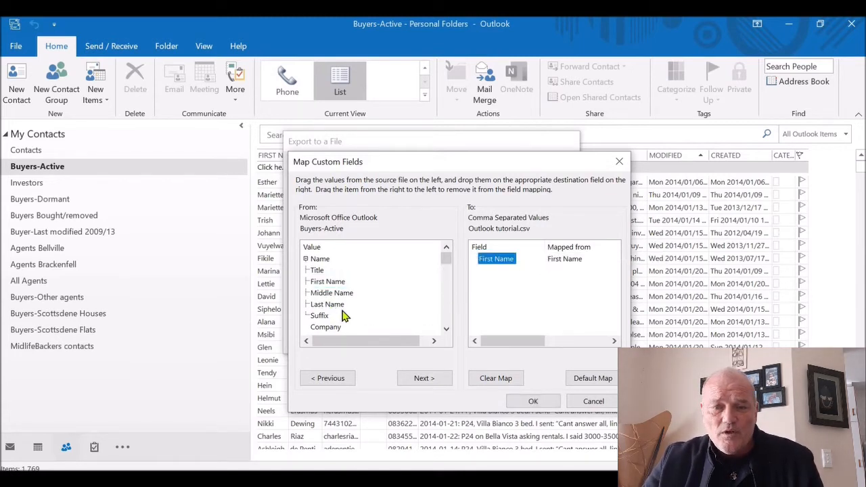
{"action": "left_click_drag", "start_coordinate": [326, 306], "coordinate": [514, 284]}
Add the Business Phone field to the export's field map.
{"action": "left_click", "coordinate": [446, 332]}
{"action": "left_click", "coordinate": [446, 332]}
{"action": "left_click", "coordinate": [446, 331]}
{"action": "left_click", "coordinate": [446, 332]}
{"action": "left_click", "coordinate": [446, 332]}
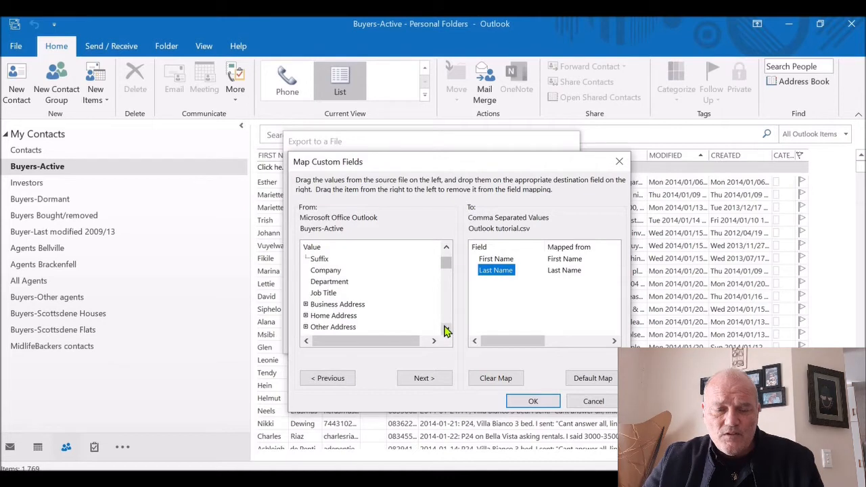
{"action": "left_click", "coordinate": [446, 331]}
{"action": "left_click", "coordinate": [446, 332]}
{"action": "left_click", "coordinate": [446, 331]}
{"action": "left_click", "coordinate": [446, 331]}
{"action": "left_click_drag", "start_coordinate": [340, 318], "coordinate": [505, 283]}
Find the Mobile Phone field among the source values and add it to the export's field map.
{"action": "left_click", "coordinate": [446, 331]}
{"action": "left_click", "coordinate": [446, 331]}
{"action": "left_click", "coordinate": [446, 330]}
{"action": "left_click", "coordinate": [446, 331]}
{"action": "left_click", "coordinate": [446, 331]}
{"action": "left_click", "coordinate": [446, 331]}
{"action": "left_click", "coordinate": [446, 331]}
{"action": "left_click", "coordinate": [444, 324]}
{"action": "left_click", "coordinate": [444, 325]}
{"action": "left_click", "coordinate": [445, 325]}
{"action": "left_click", "coordinate": [445, 324]}
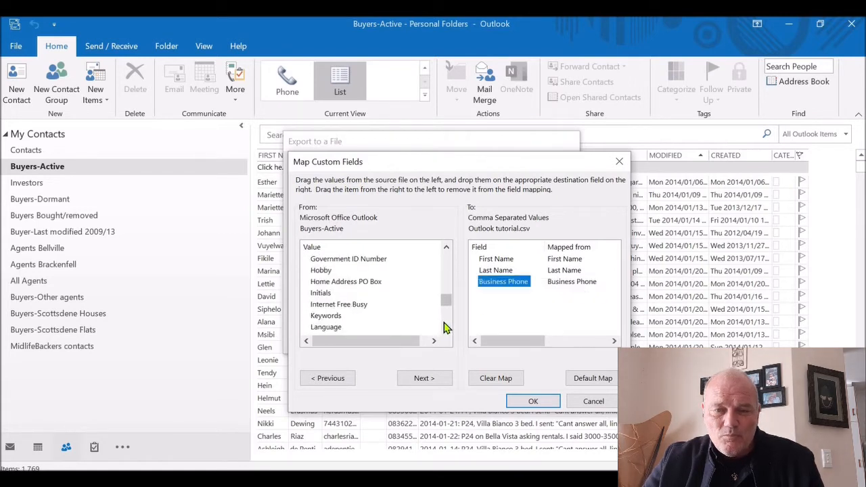
{"action": "left_click", "coordinate": [446, 248]}
{"action": "left_click", "coordinate": [446, 248]}
{"action": "left_click", "coordinate": [446, 249]}
{"action": "left_click", "coordinate": [446, 249]}
{"action": "left_click", "coordinate": [446, 248]}
{"action": "left_click", "coordinate": [446, 248]}
{"action": "left_click", "coordinate": [446, 248]}
{"action": "left_click", "coordinate": [446, 248]}
{"action": "left_click", "coordinate": [446, 248]}
{"action": "left_click", "coordinate": [446, 248]}
{"action": "left_click", "coordinate": [446, 249]}
{"action": "left_click", "coordinate": [446, 248]}
{"action": "left_click", "coordinate": [446, 248]}
{"action": "left_click", "coordinate": [446, 248]}
{"action": "left_click", "coordinate": [446, 248]}
{"action": "left_click", "coordinate": [446, 249]}
{"action": "left_click", "coordinate": [446, 248]}
{"action": "left_click", "coordinate": [446, 249]}
{"action": "left_click", "coordinate": [446, 248]}
{"action": "left_click", "coordinate": [446, 249]}
{"action": "left_click", "coordinate": [446, 248]}
{"action": "left_click", "coordinate": [446, 249]}
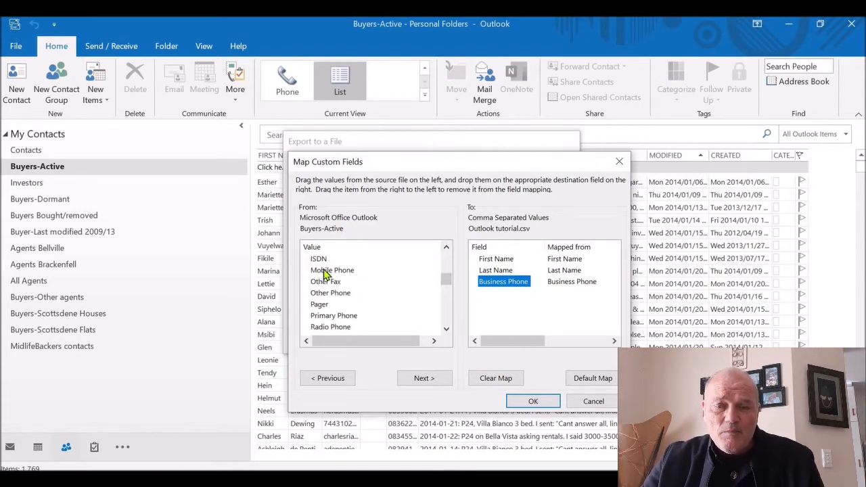
{"action": "left_click_drag", "start_coordinate": [351, 269], "coordinate": [524, 300]}
Add the E-mail Address field from the E-mail group to the map and accept the custom field mapping.
{"action": "left_click", "coordinate": [446, 329]}
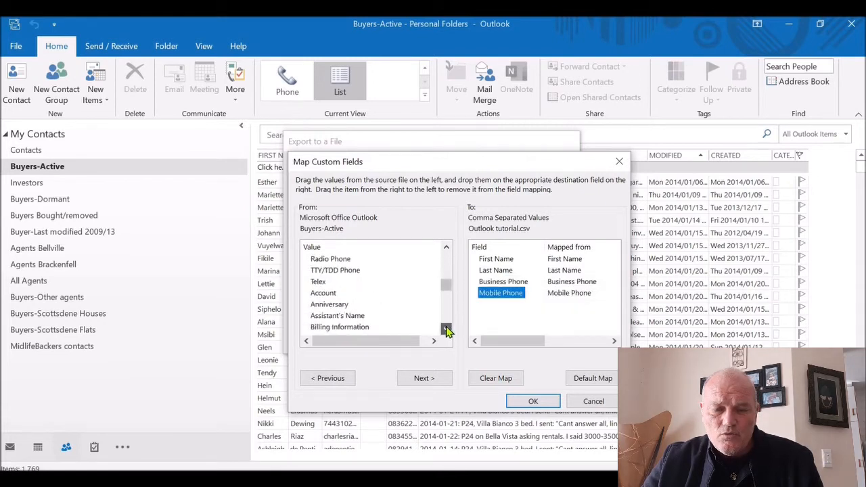
{"action": "left_click_drag", "start_coordinate": [446, 330], "coordinate": [446, 330]}
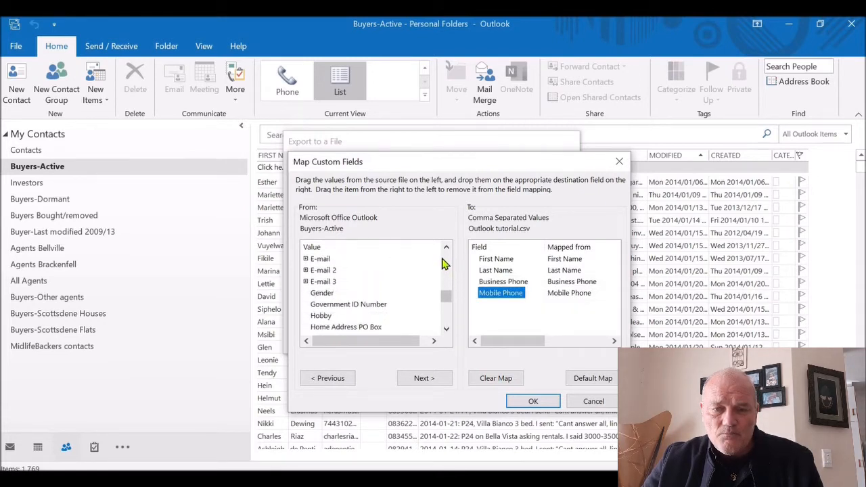
{"action": "left_click_drag", "start_coordinate": [446, 251], "coordinate": [446, 250]}
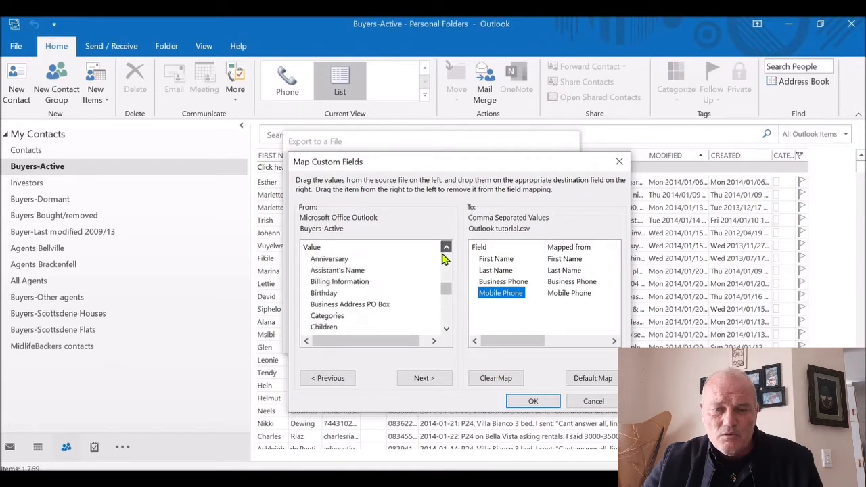
{"action": "left_click_drag", "start_coordinate": [444, 331], "coordinate": [444, 331]}
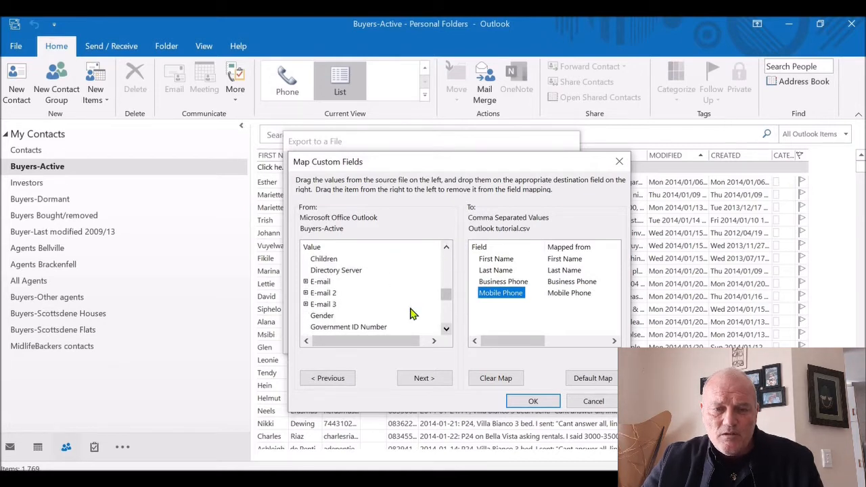
{"action": "left_click", "coordinate": [306, 282]}
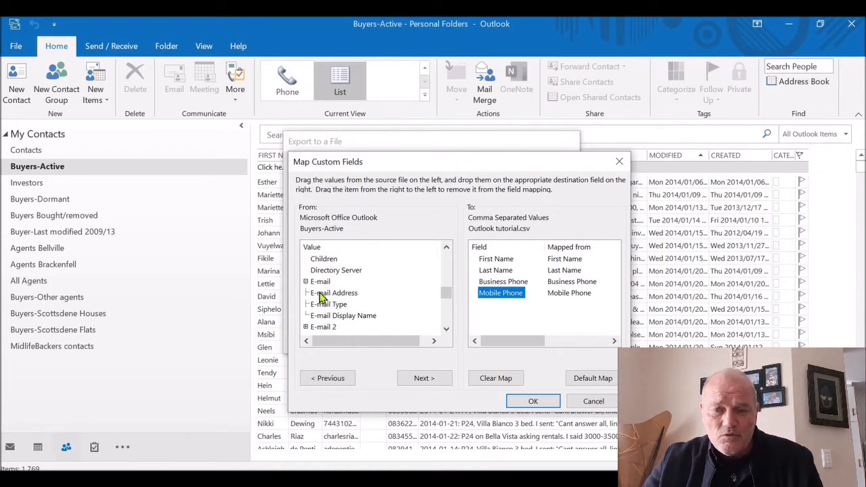
{"action": "left_click_drag", "start_coordinate": [333, 292], "coordinate": [513, 306]}
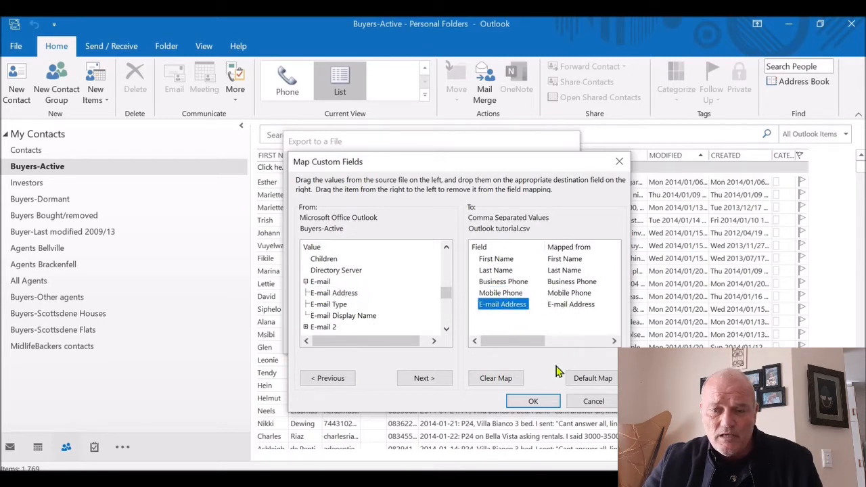
{"action": "left_click", "coordinate": [530, 402]}
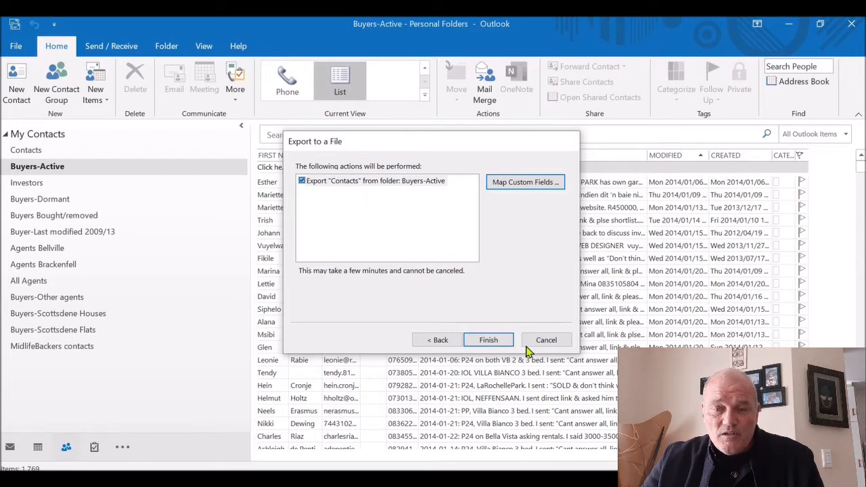
Run the export, switch to the Outlook export tutorial folder in File Explorer and open the Outlook tutorial CSV file in Excel.
{"action": "left_click", "coordinate": [489, 340]}
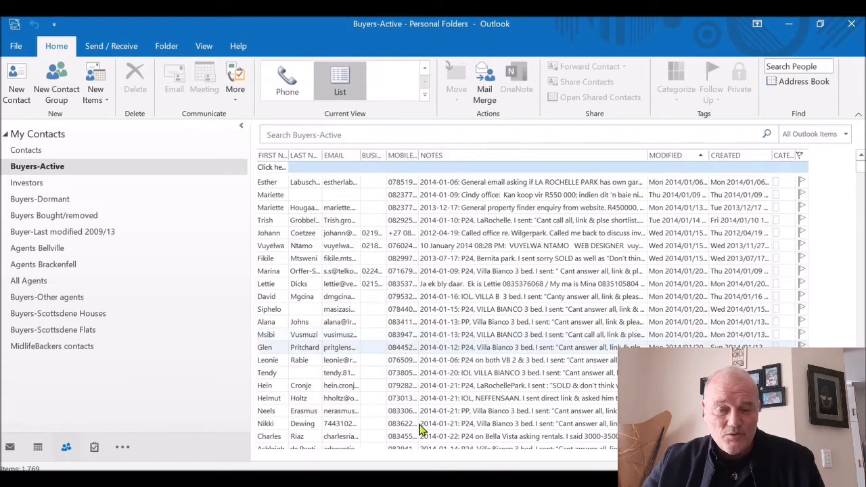
{"action": "left_click", "coordinate": [388, 479]}
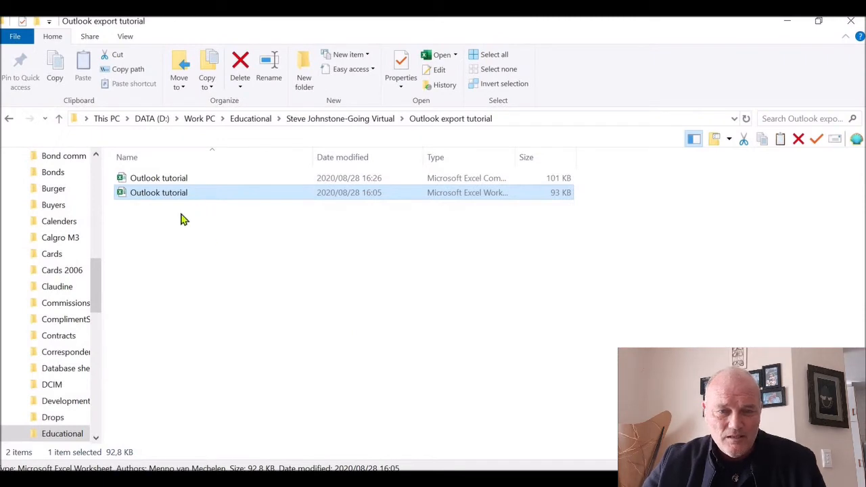
{"action": "double_click", "coordinate": [179, 180]}
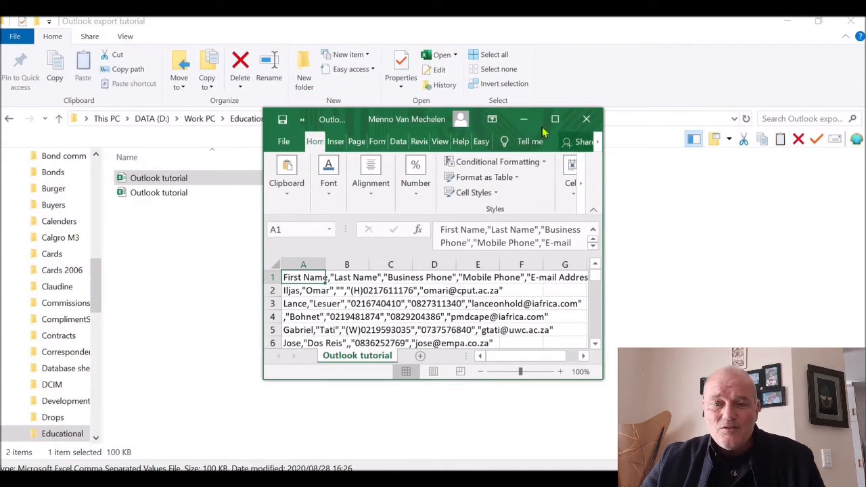
Maximize the workbook window, select column A and widen it to fit the full comma-separated contact entries.
{"action": "left_click", "coordinate": [555, 119]}
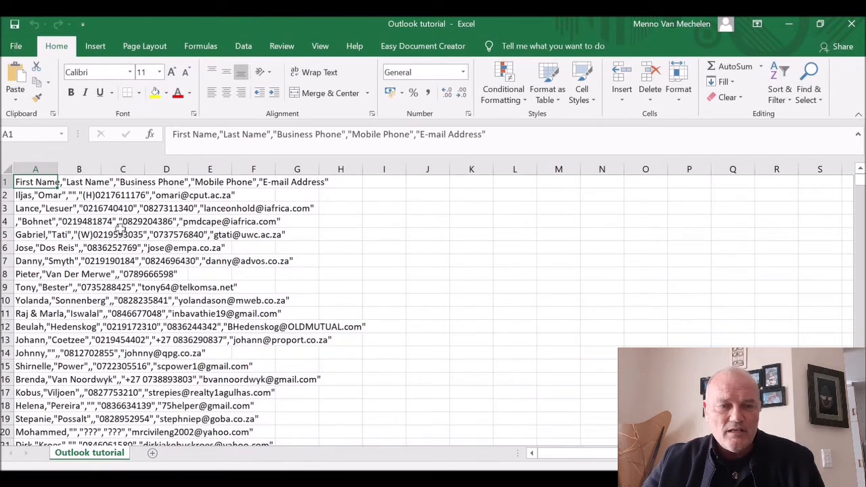
{"action": "left_click_drag", "start_coordinate": [57, 170], "coordinate": [372, 206]}
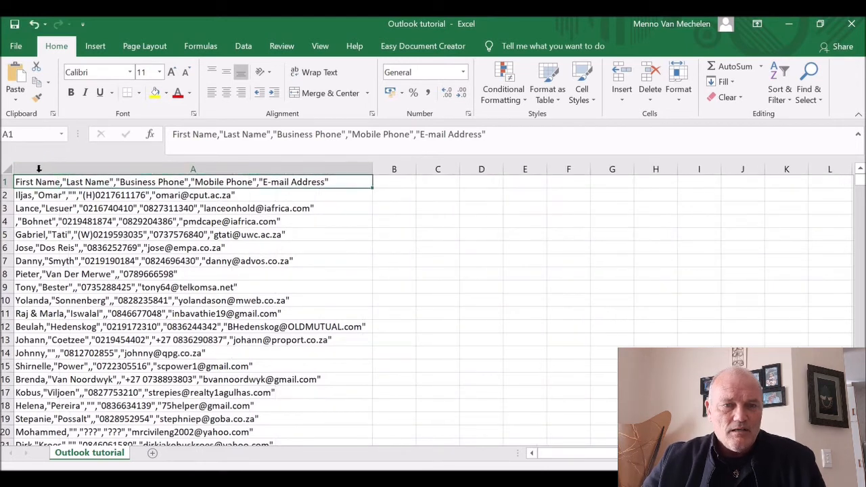
{"action": "left_click", "coordinate": [114, 168]}
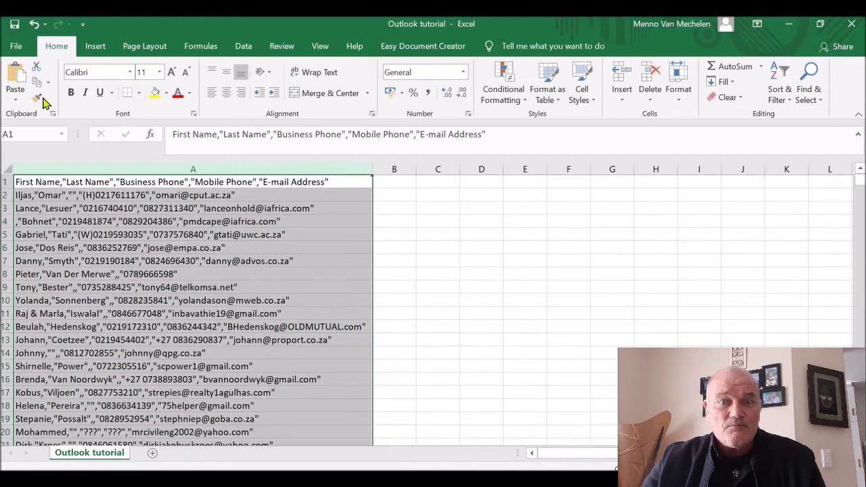
{"action": "mouse_move", "coordinate": [374, 168]}
{"action": "left_mouse_down"}
{"action": "mouse_move", "coordinate": [179, 156]}
{"action": "mouse_move", "coordinate": [60, 182]}
{"action": "left_mouse_up"}
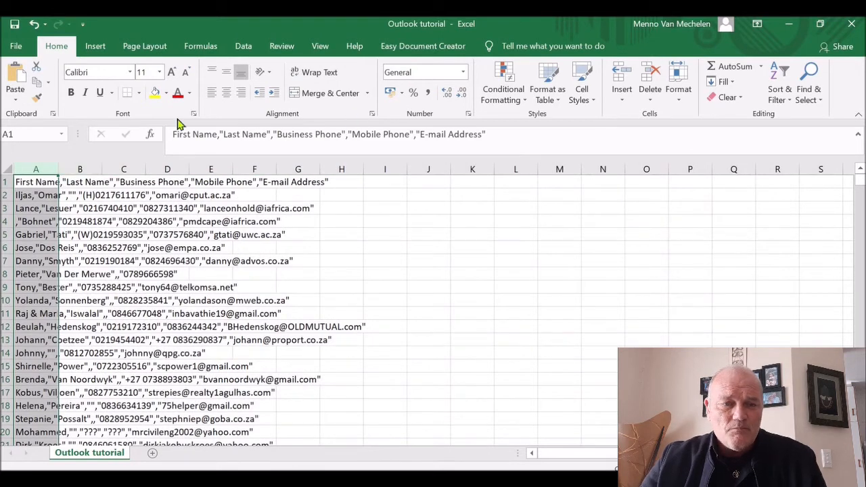
{"action": "left_click_drag", "start_coordinate": [56, 163], "coordinate": [374, 228]}
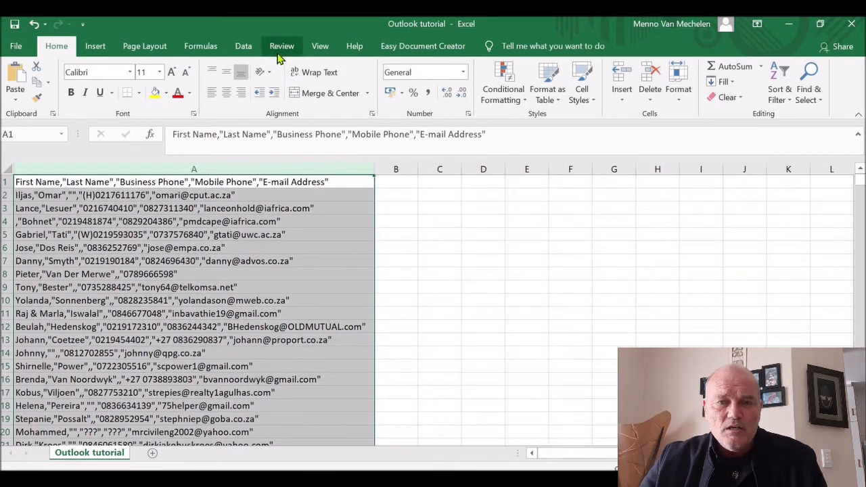
Split column A with Text to Columns as delimited data, adding Comma as a delimiter and keeping the General format and destination $A$1.
{"action": "left_click", "coordinate": [244, 47]}
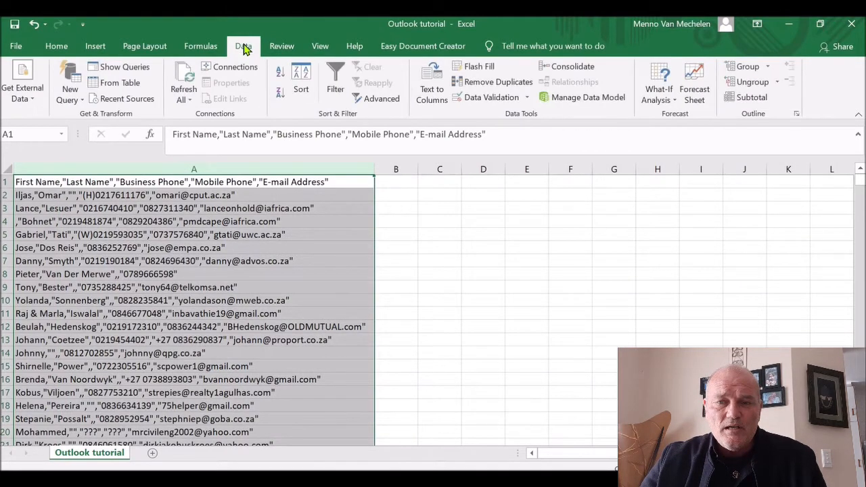
{"action": "left_click", "coordinate": [431, 82]}
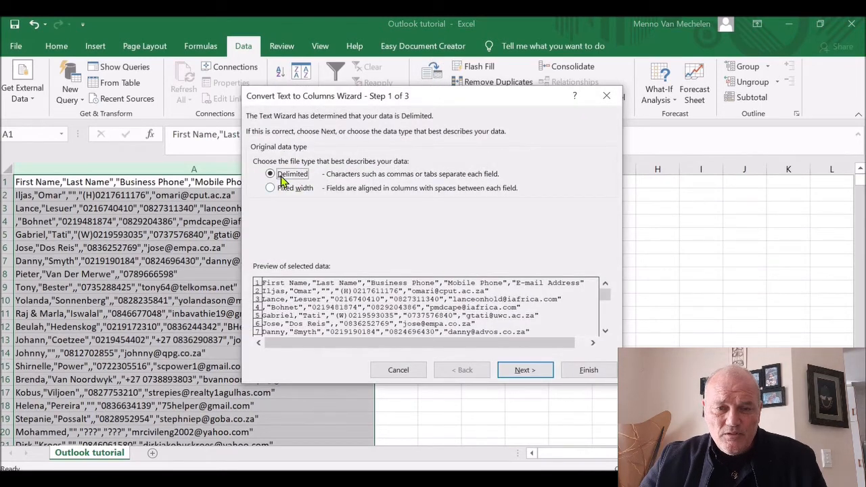
{"action": "left_click", "coordinate": [530, 376]}
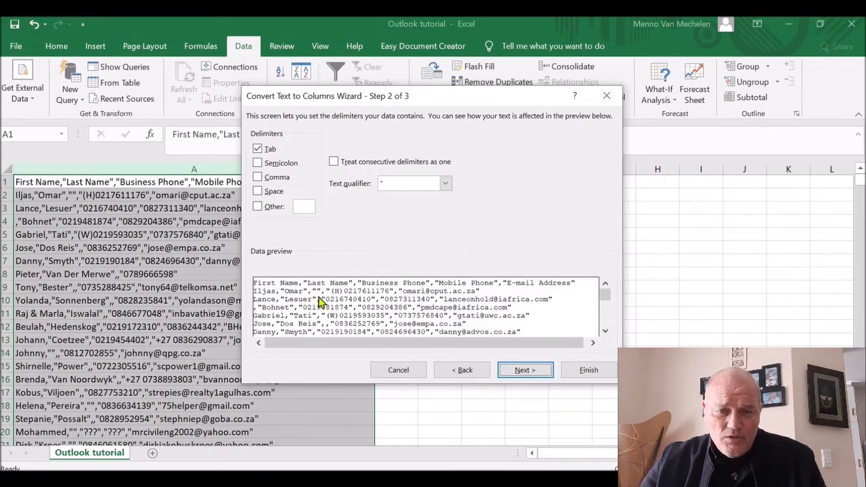
{"action": "left_click", "coordinate": [257, 178]}
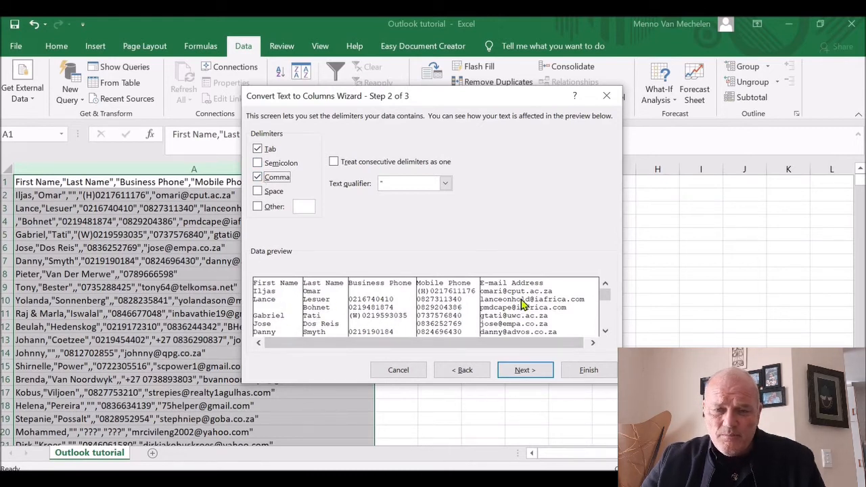
{"action": "left_click", "coordinate": [525, 371]}
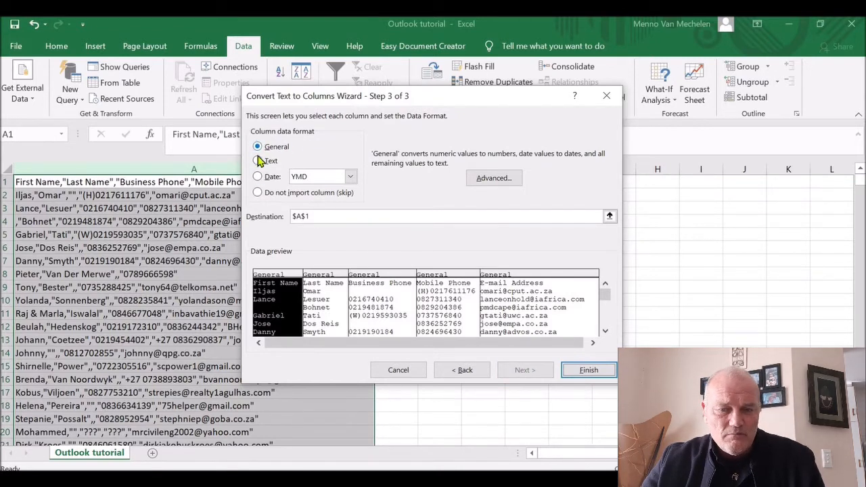
{"action": "left_click", "coordinate": [586, 370]}
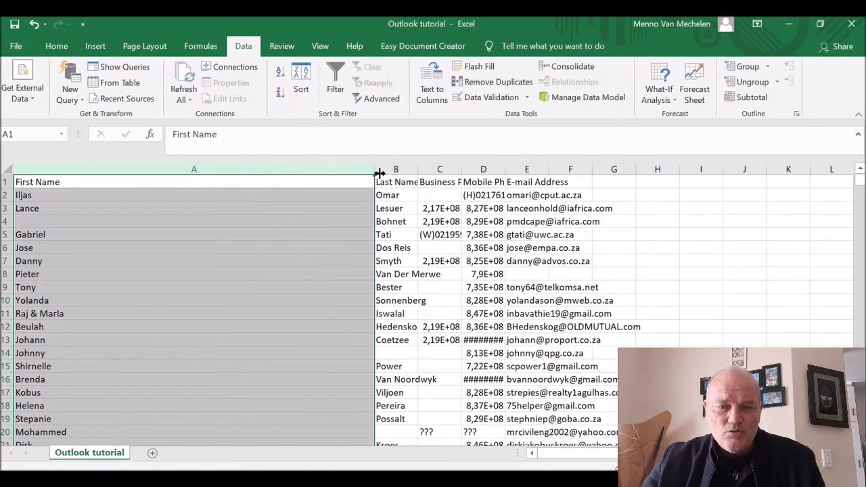
Narrow the First Name column to fit its entries and widen the Mobile Phone and Business Phone columns.
{"action": "left_click_drag", "start_coordinate": [375, 169], "coordinate": [73, 179]}
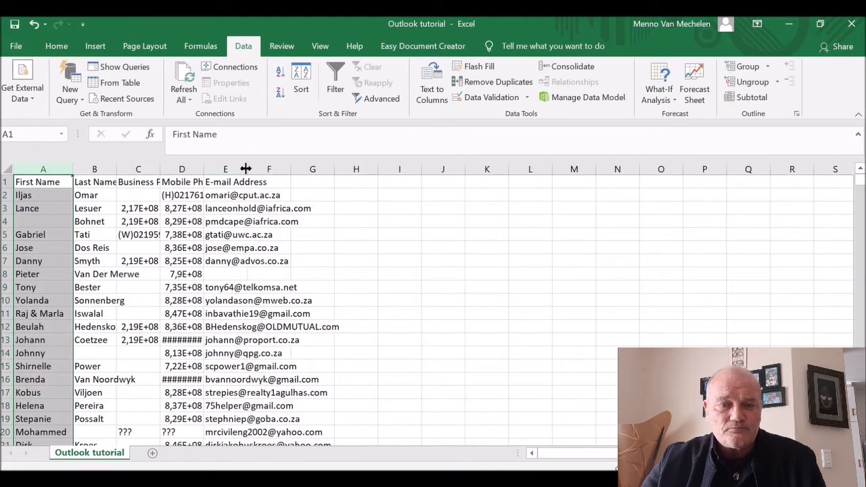
{"action": "left_click_drag", "start_coordinate": [204, 170], "coordinate": [231, 170]}
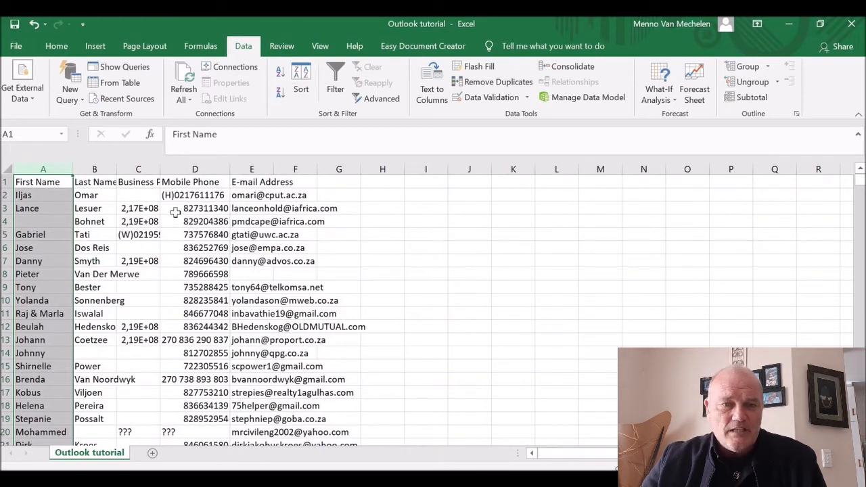
{"action": "left_click_drag", "start_coordinate": [160, 174], "coordinate": [166, 174]}
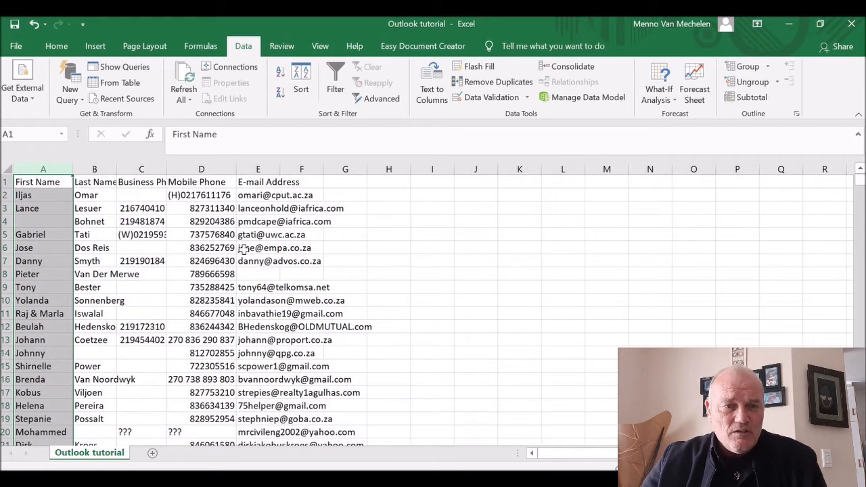
Save the sheet as Excel Workbook "Outlook tutorial" in the Outlook export tutorial folder, replacing the existing workbook, and minimize the window.
{"action": "left_click", "coordinate": [12, 49]}
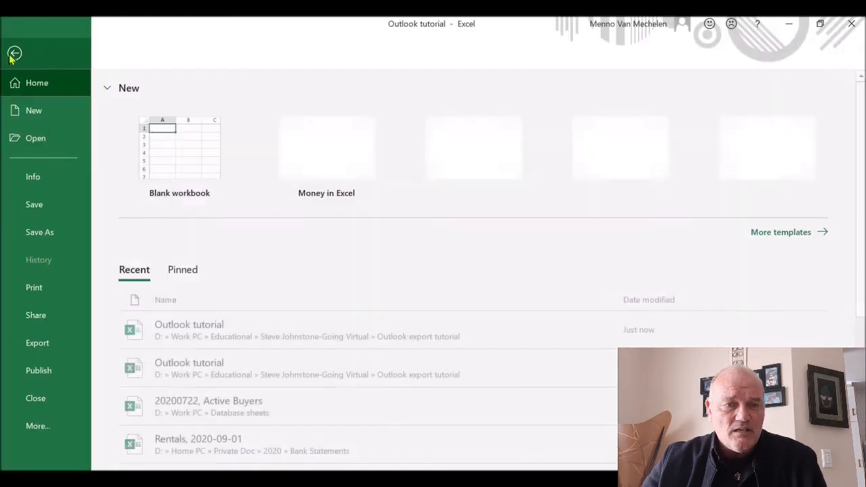
{"action": "left_click", "coordinate": [30, 231]}
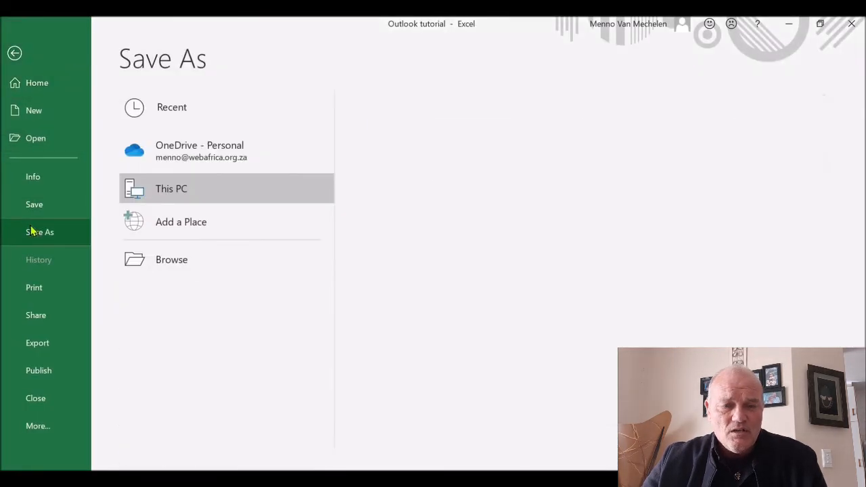
{"action": "left_click", "coordinate": [178, 266]}
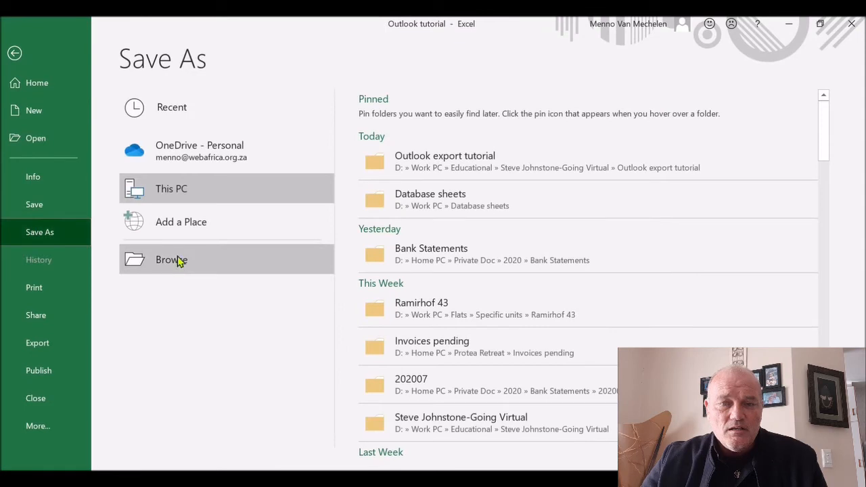
{"action": "left_click", "coordinate": [493, 178]}
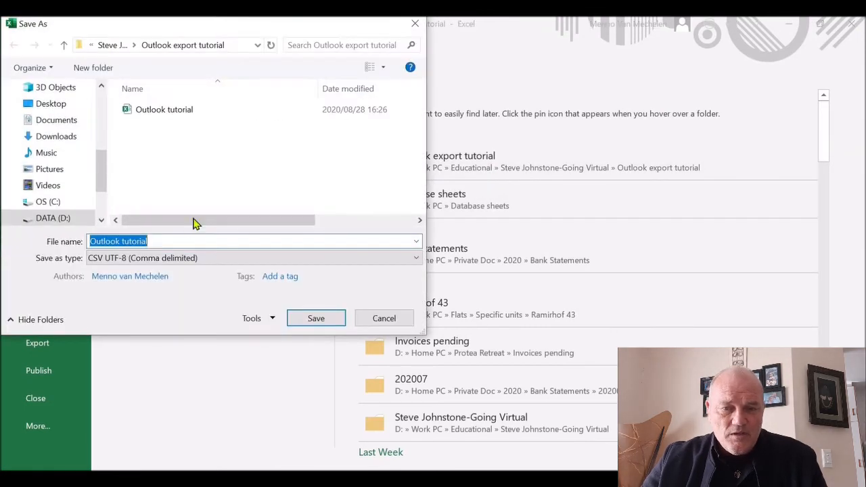
{"action": "left_click", "coordinate": [416, 259]}
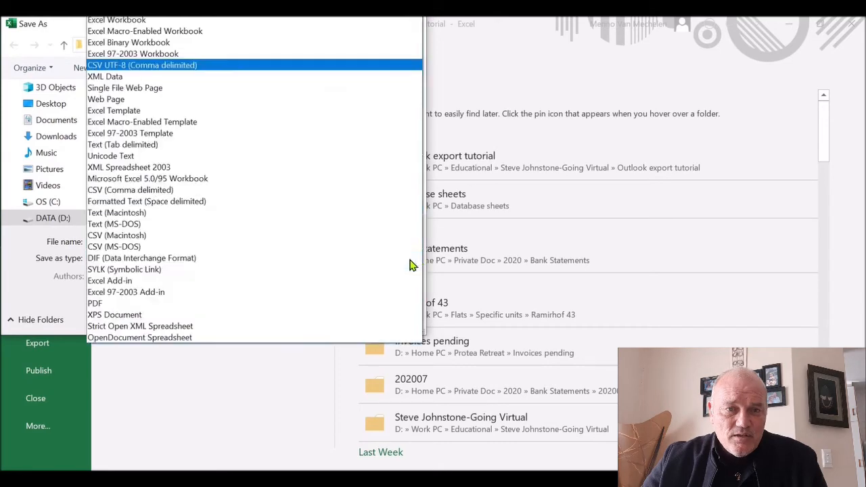
{"action": "left_click", "coordinate": [249, 25]}
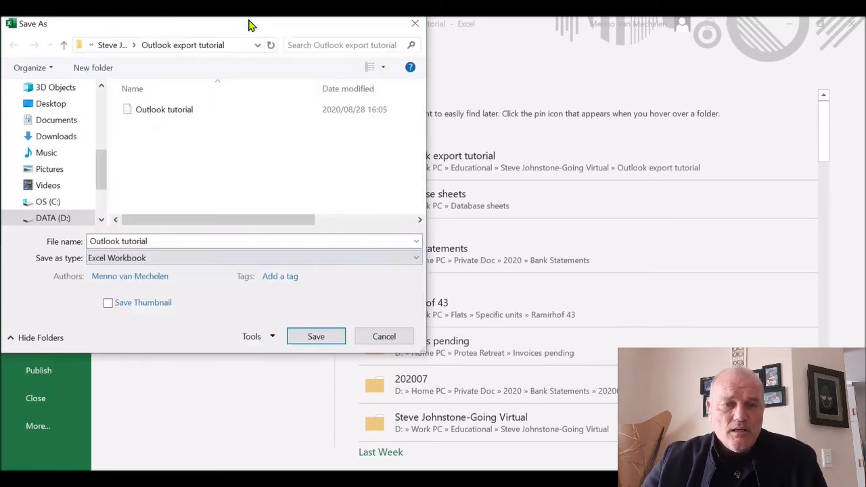
{"action": "left_click", "coordinate": [321, 337]}
{"action": "left_click", "coordinate": [458, 262]}
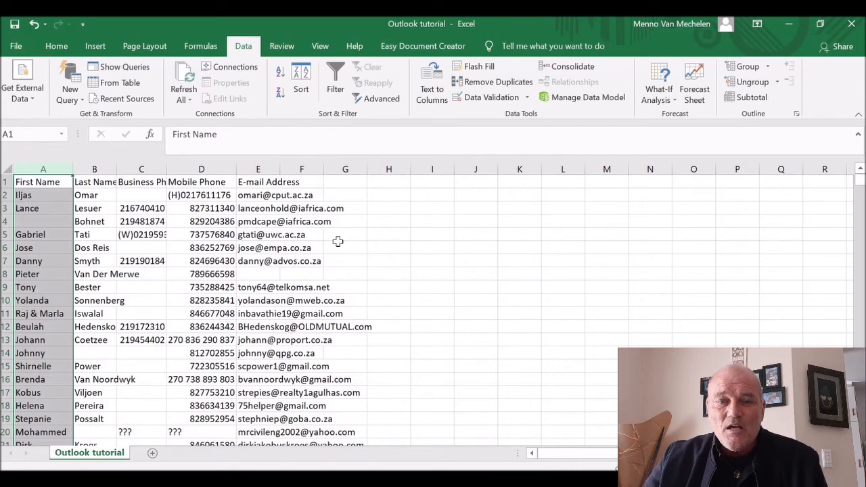
{"action": "left_click", "coordinate": [793, 24]}
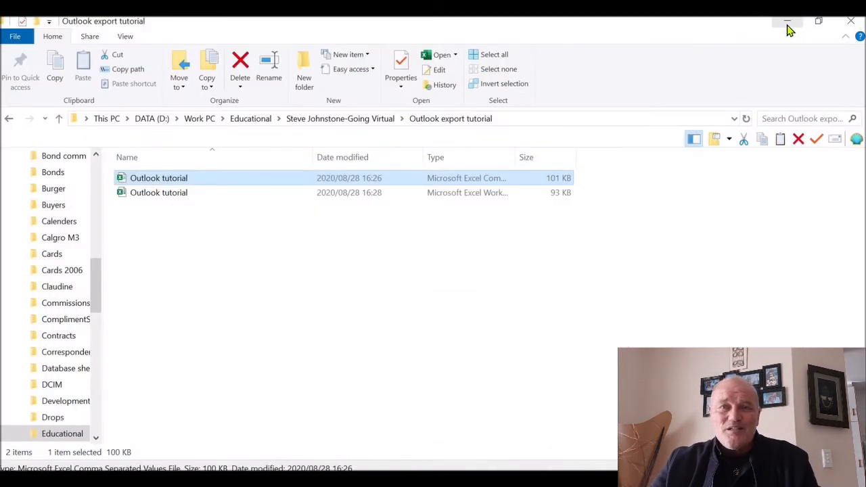